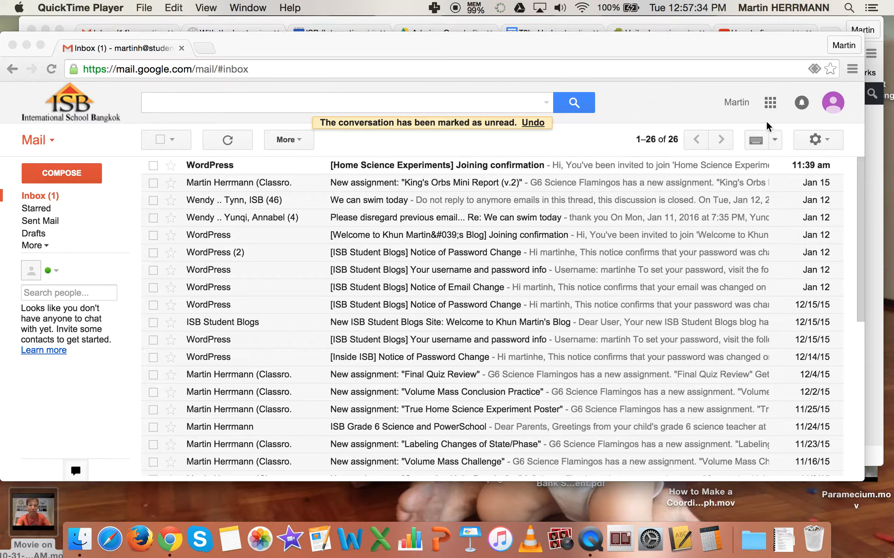
- Launch YouTube in a new tab from Gmail's Google apps launcher
left_click(768, 103)
left_click(768, 103)
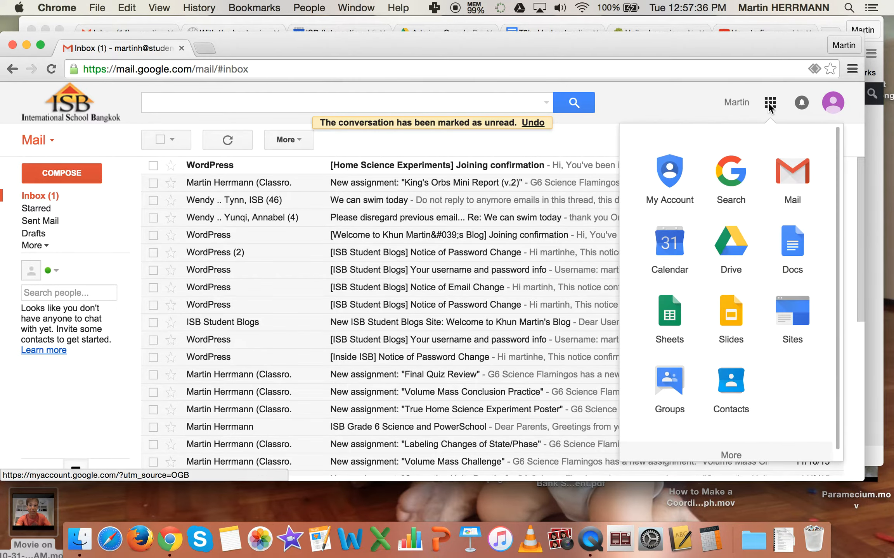
scroll(756, 241, "down", 3)
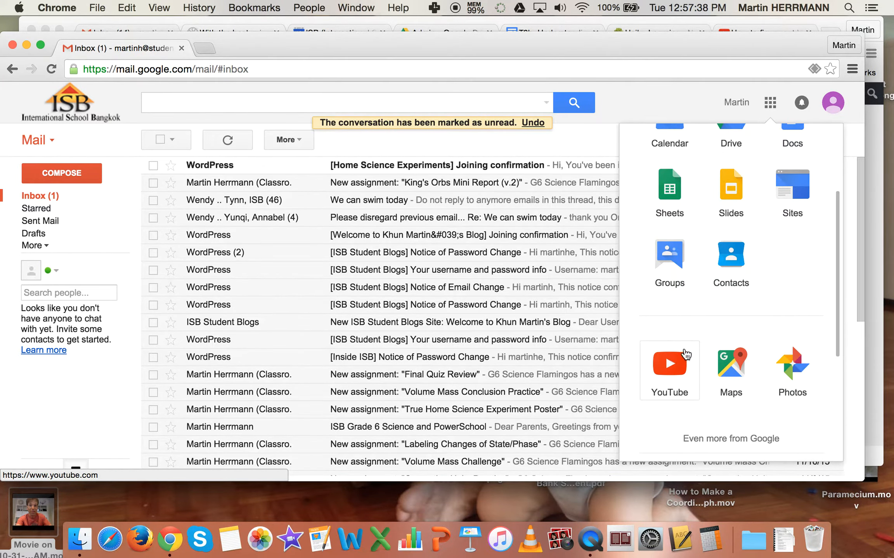
left_click(671, 364)
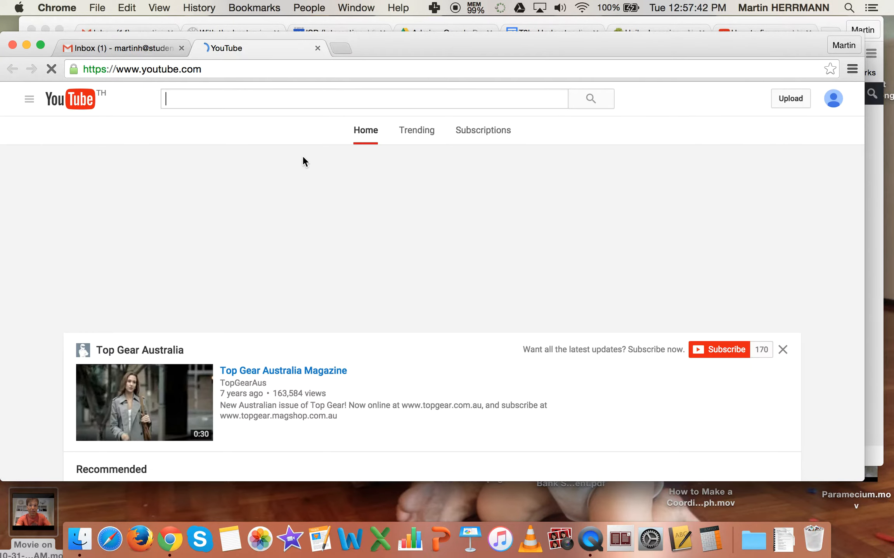
- Go to YouTube's upload page and keep the video visibility set to Public
left_click(790, 100)
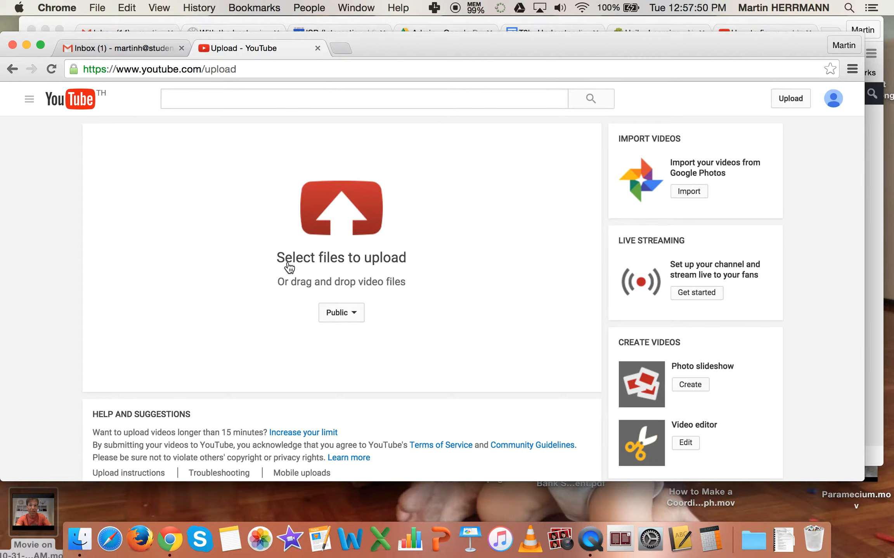
left_click(357, 318)
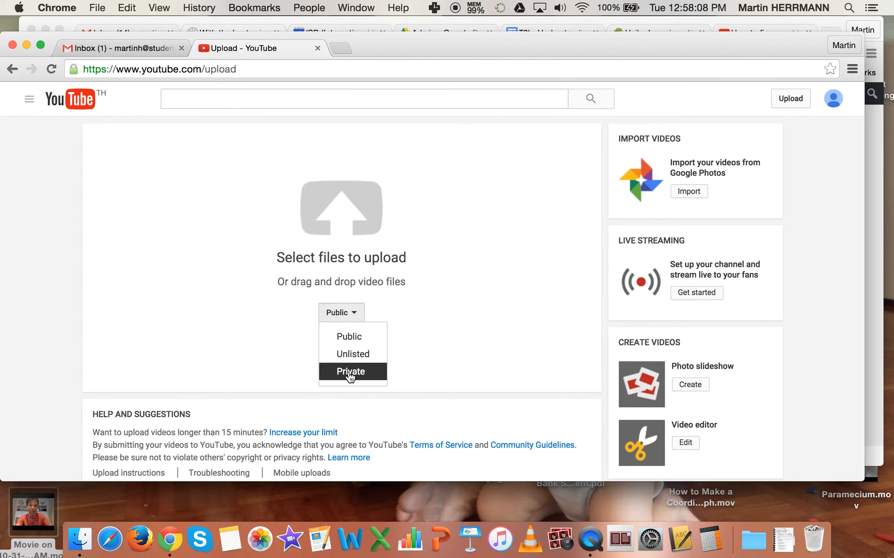
left_click(351, 337)
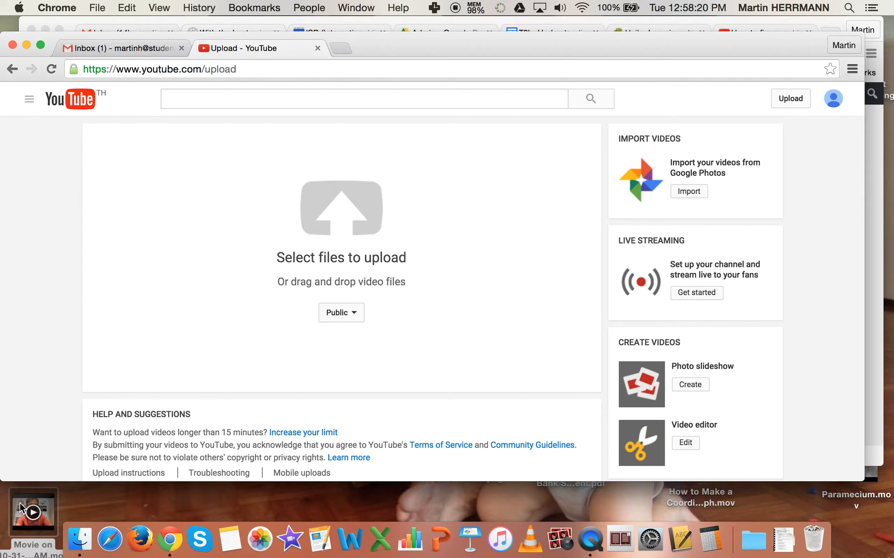
- Upload and publish 'Movie on 10 31 15 at 10 45 AM' from the desktop, then return to the Gmail inbox
left_click_drag(22, 508, 319, 239)
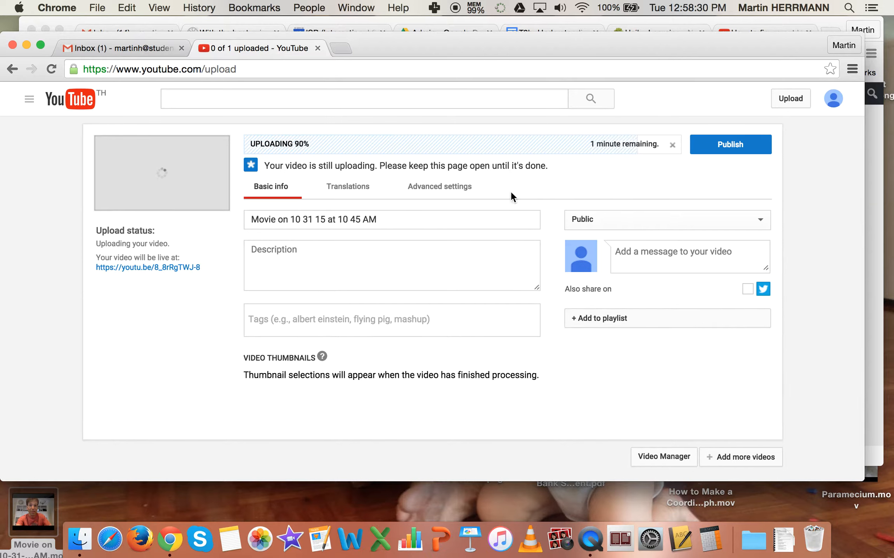
left_click(729, 147)
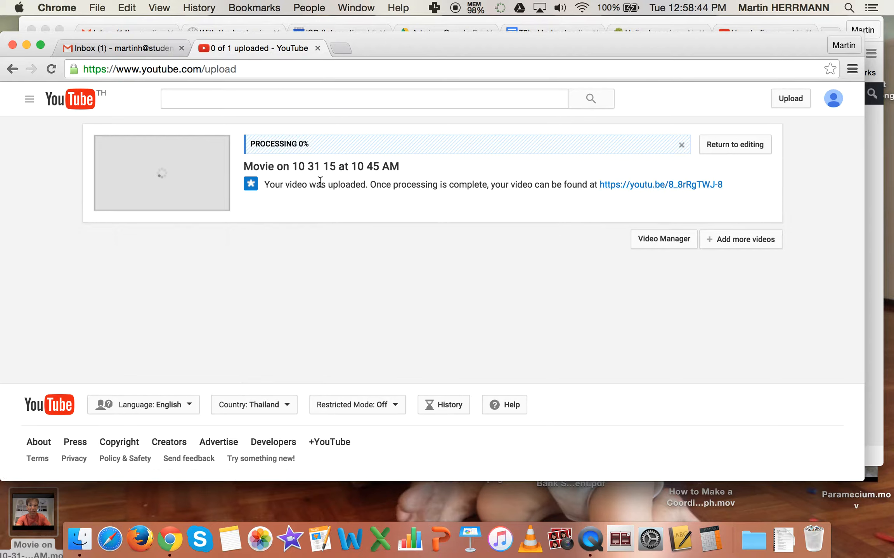
left_click(116, 46)
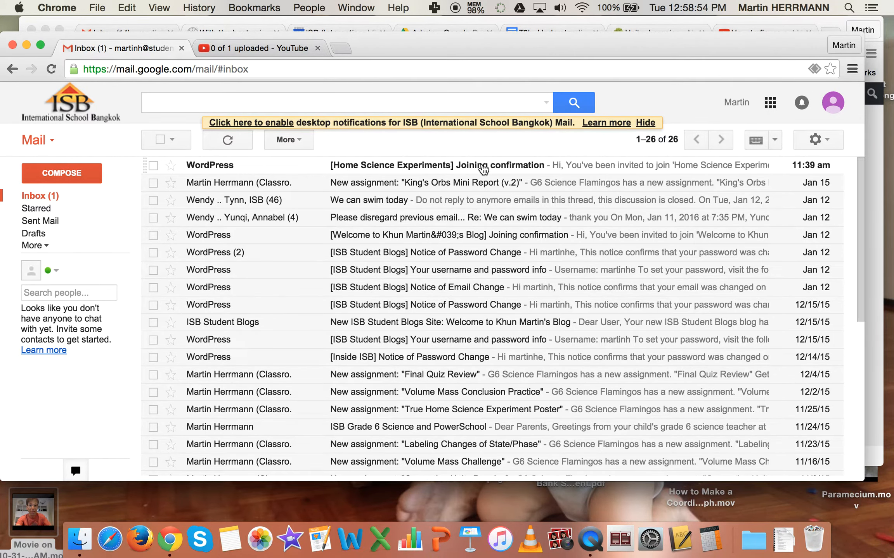
- Follow the Joining confirmation email's herrmannm link to the Home Science Experiments blog
left_click(482, 167)
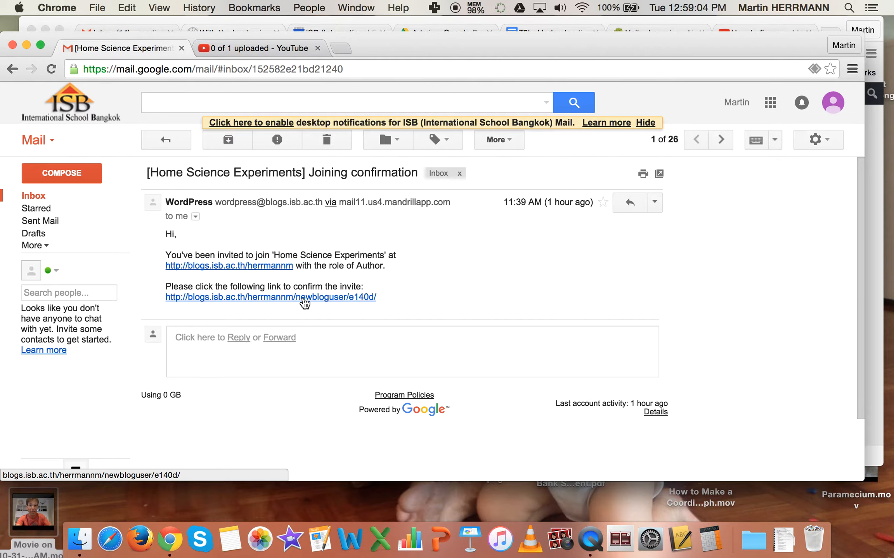
left_click(266, 297)
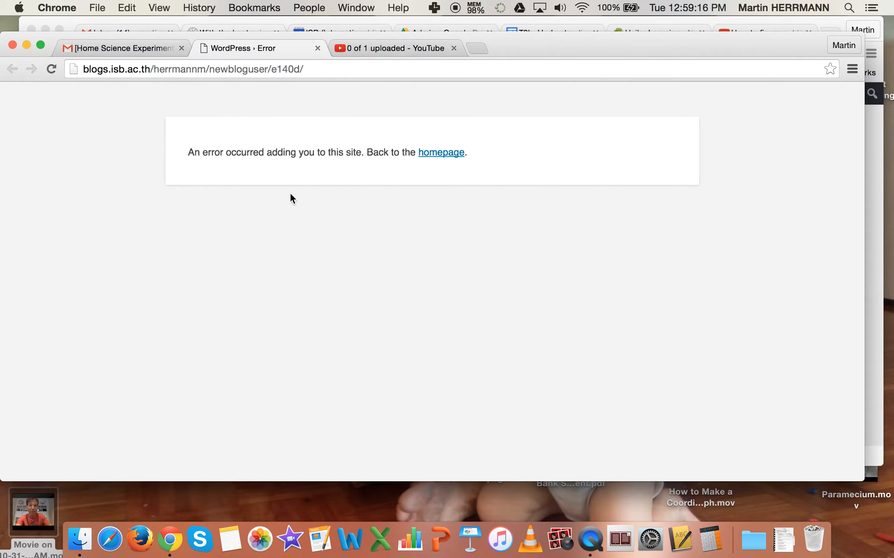
left_click(317, 48)
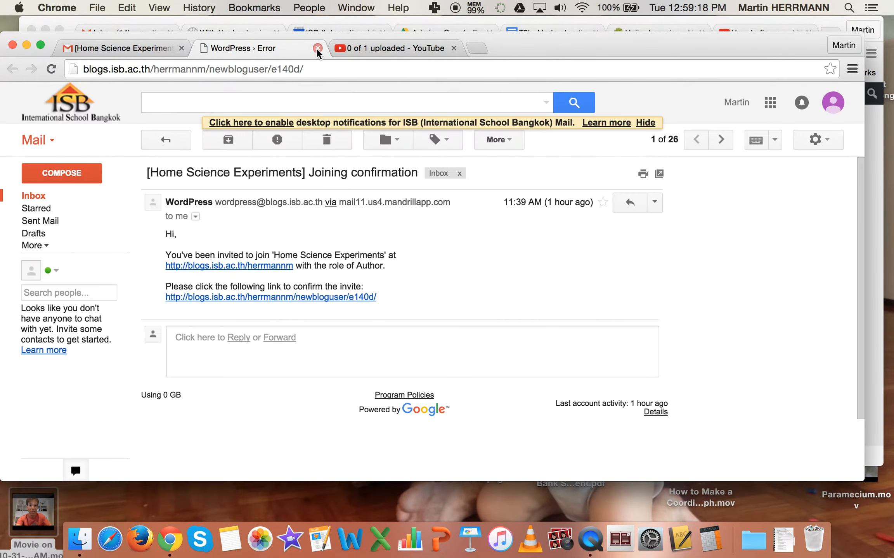
left_click(243, 268)
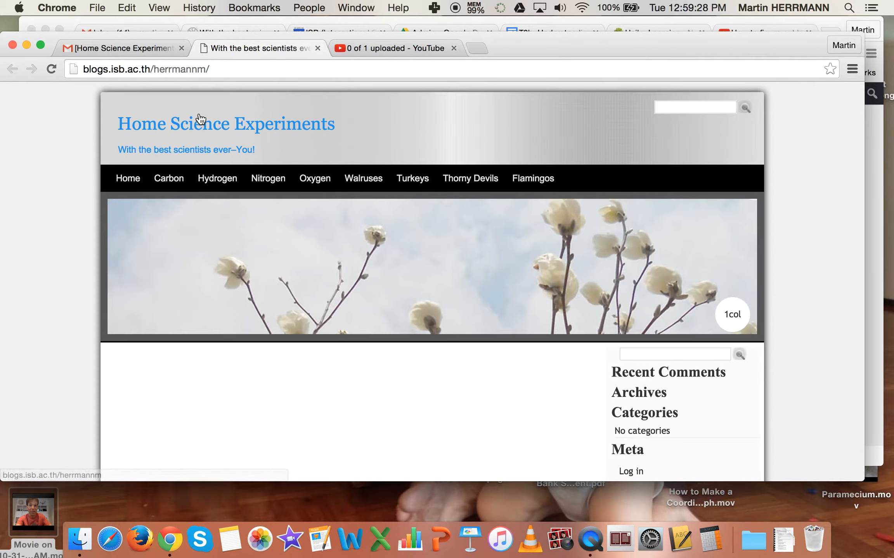
- Reach the blog's login form, briefly detouring through password recovery
scroll(473, 329, "down", 5)
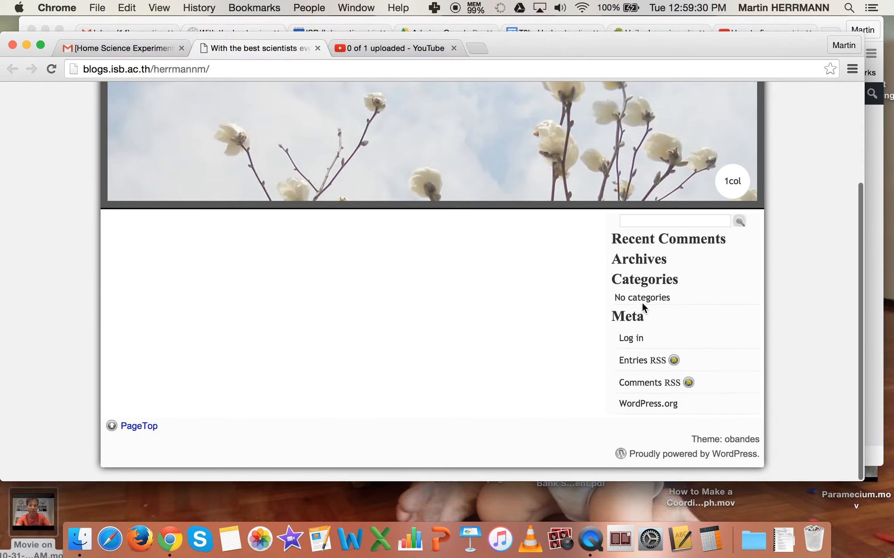
left_click(631, 339)
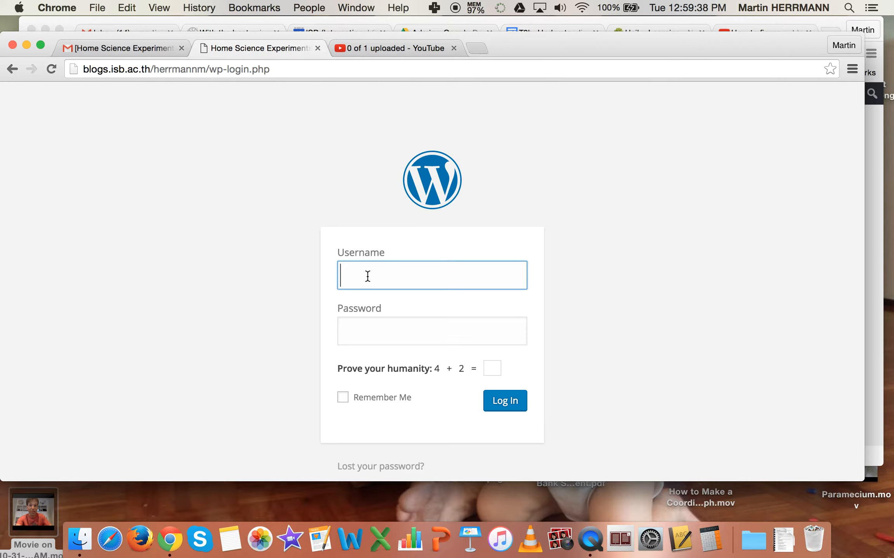
left_click(362, 336)
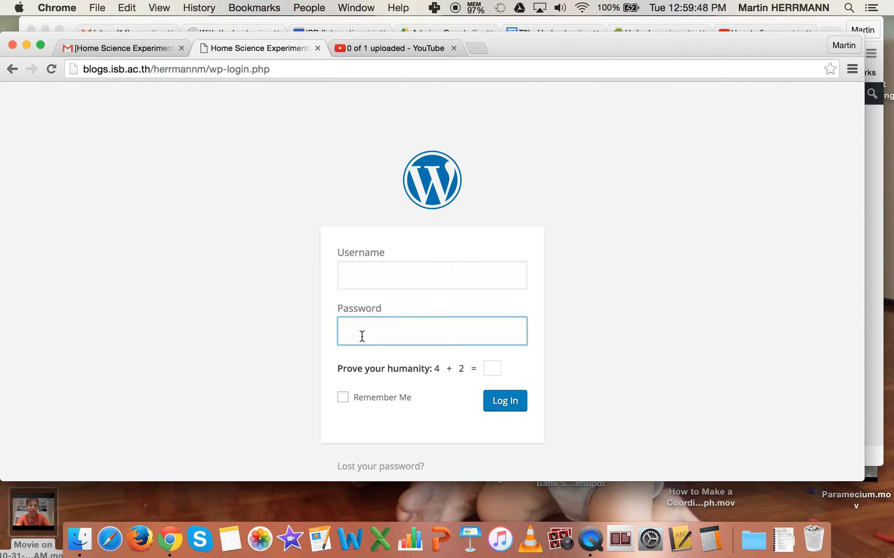
left_click(381, 470)
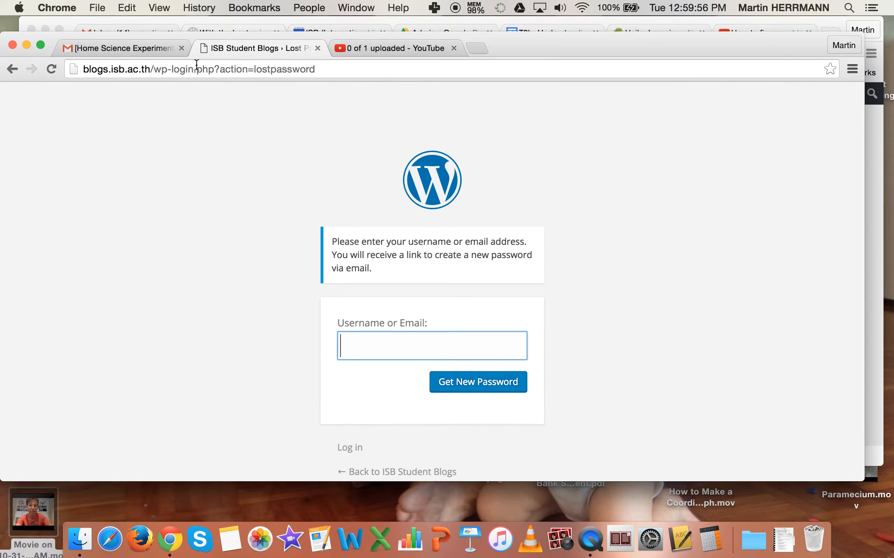
left_click(12, 68)
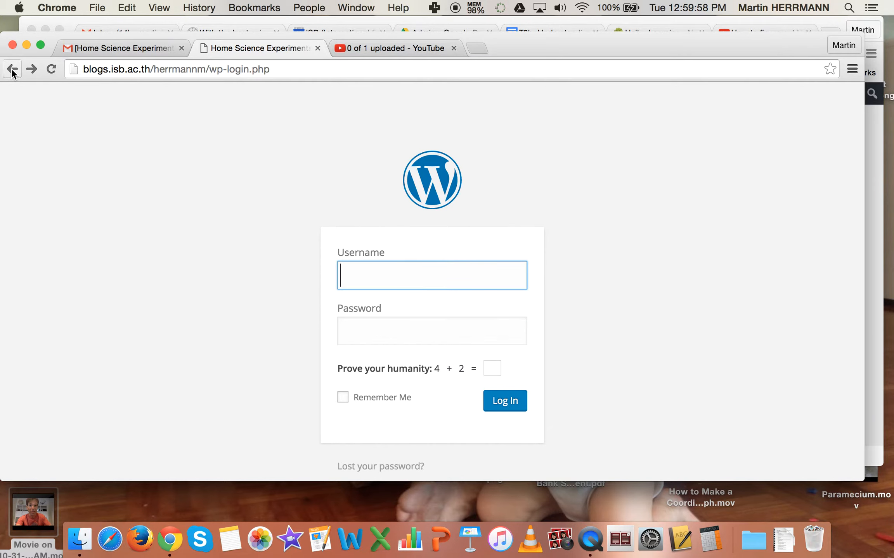
- Log in with the blog username, password and humanity-check answer 6, then view the finished YouTube upload
type("martinhe")
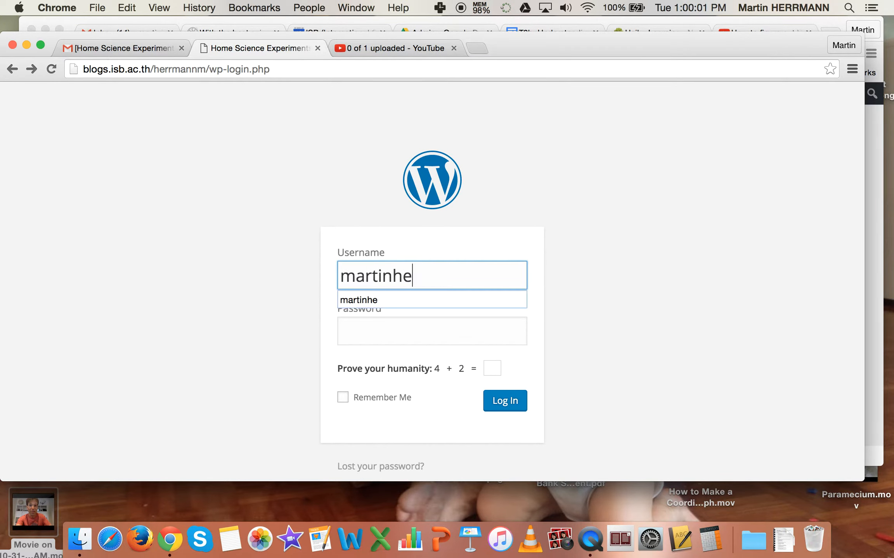
key("Tab")
type("••")
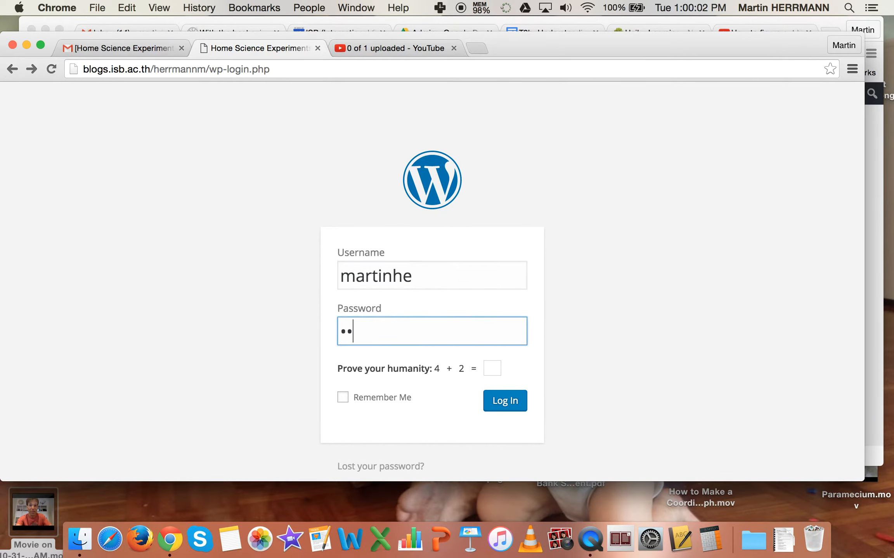
type("•••••••••")
left_click(491, 368)
type("6")
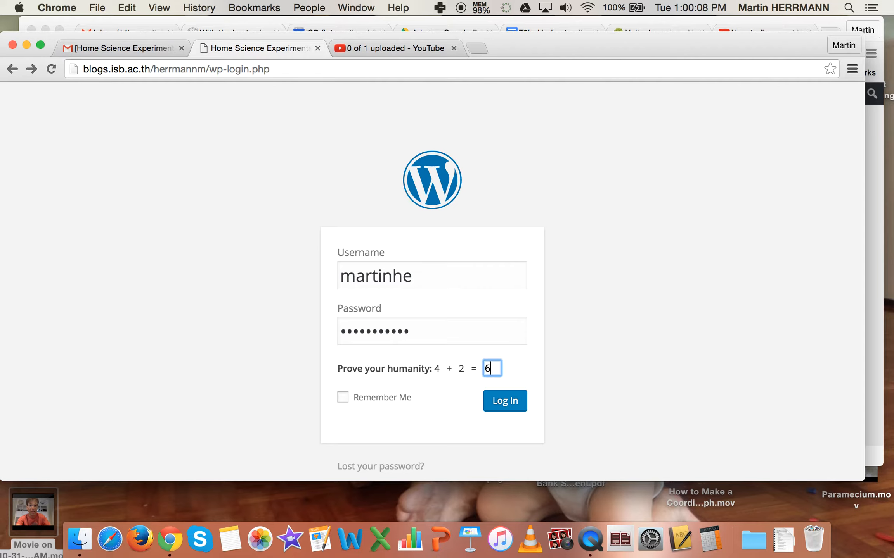
left_click(498, 406)
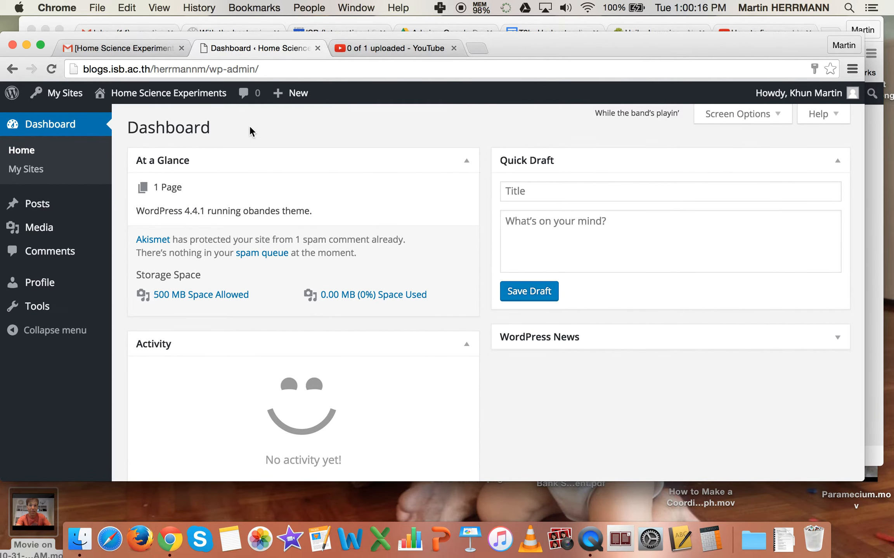
left_click(380, 49)
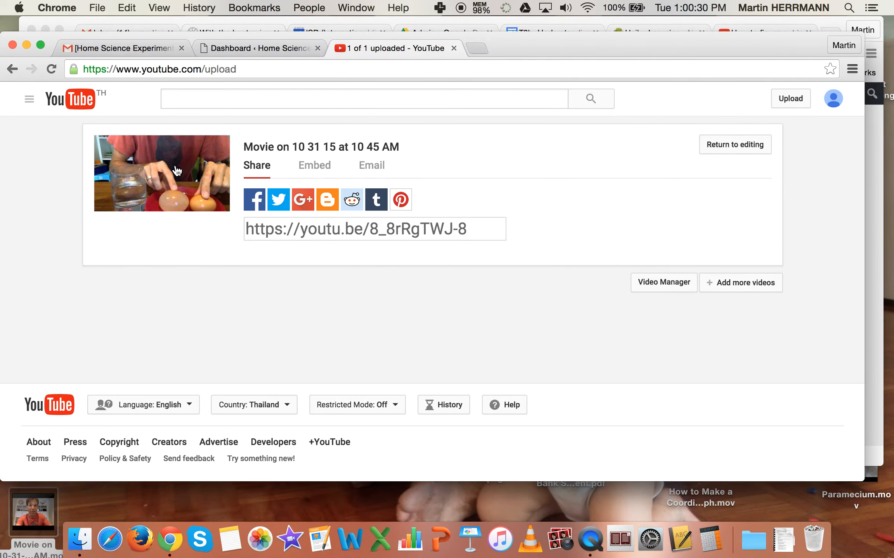
left_click(176, 171)
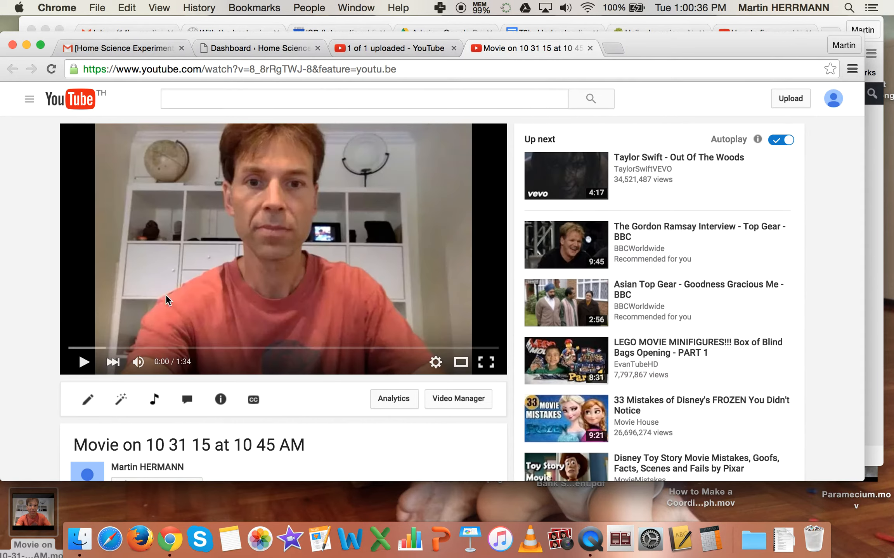
- Copy the uploaded video's watch-page URL and return to the WordPress Dashboard
left_click(412, 74)
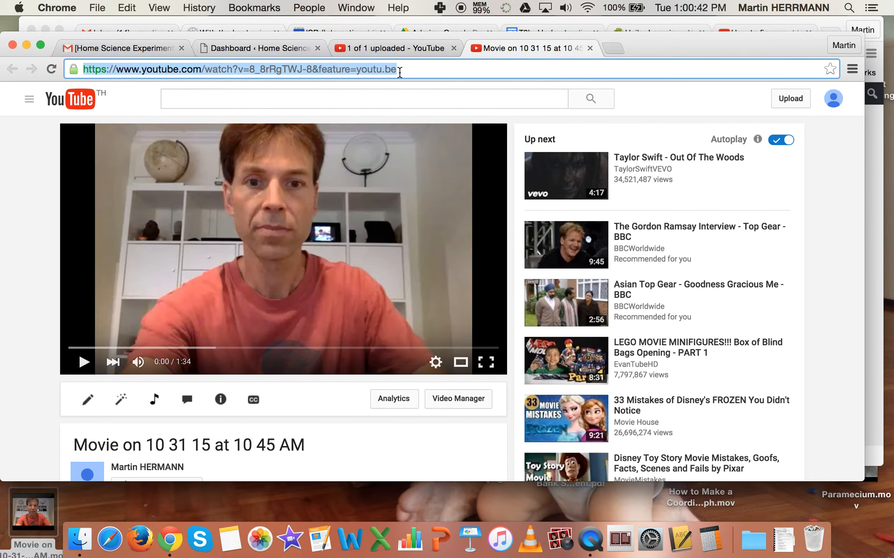
left_click(268, 48)
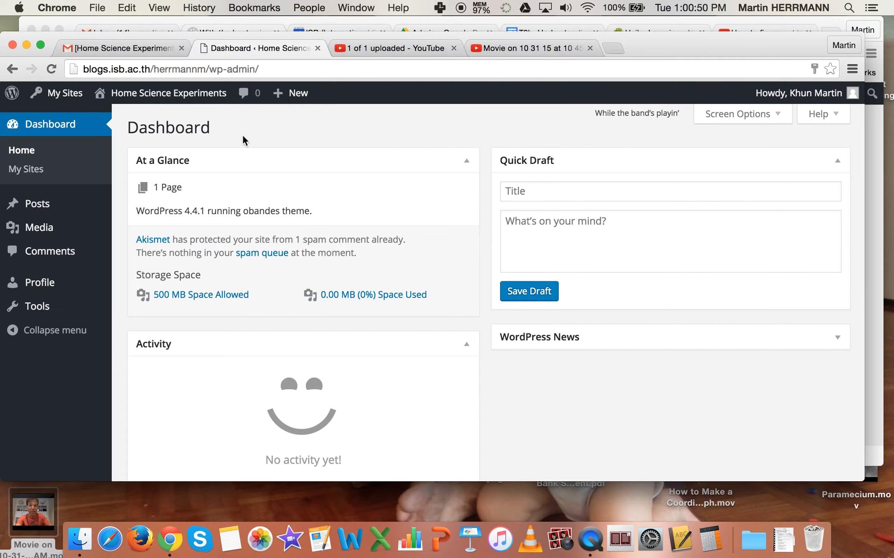
- Add a new post titled 'Egg, water, salt water - Home Density Experiment'
mouse_move(37, 208)
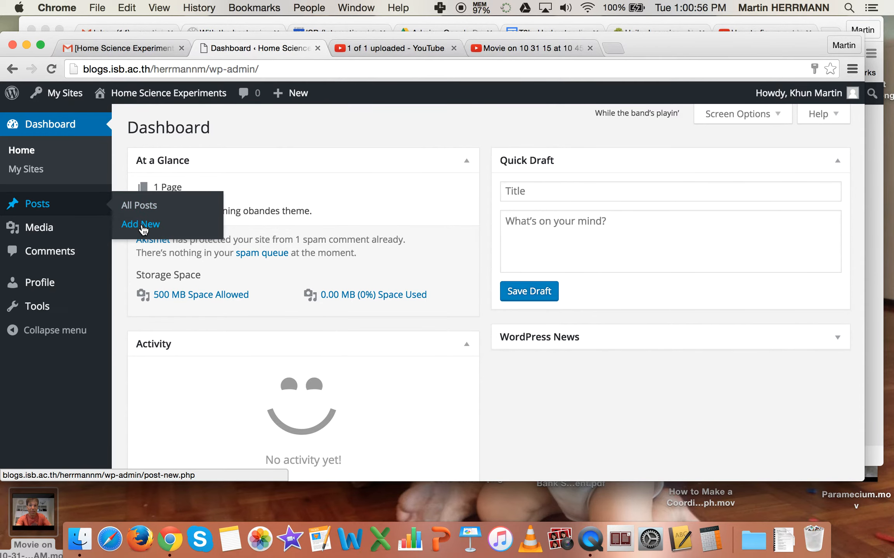
left_click(142, 227)
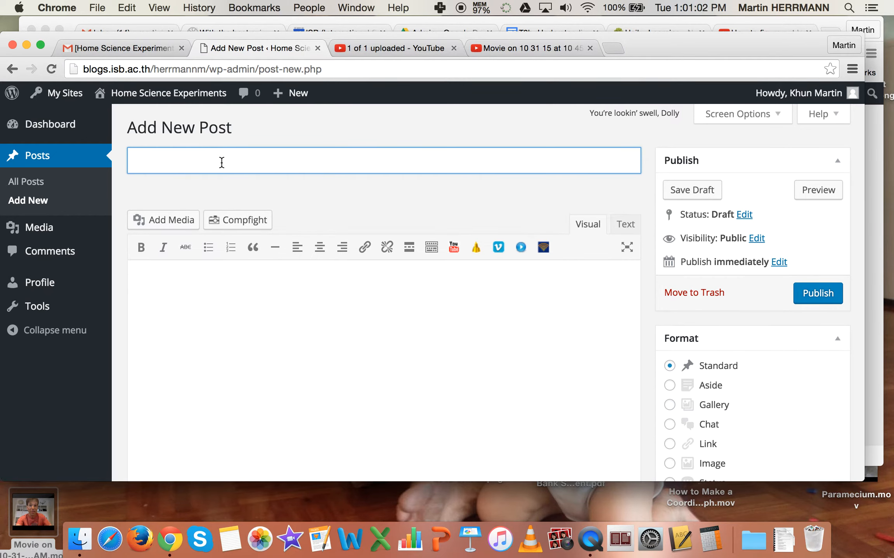
type("Egg, water, ")
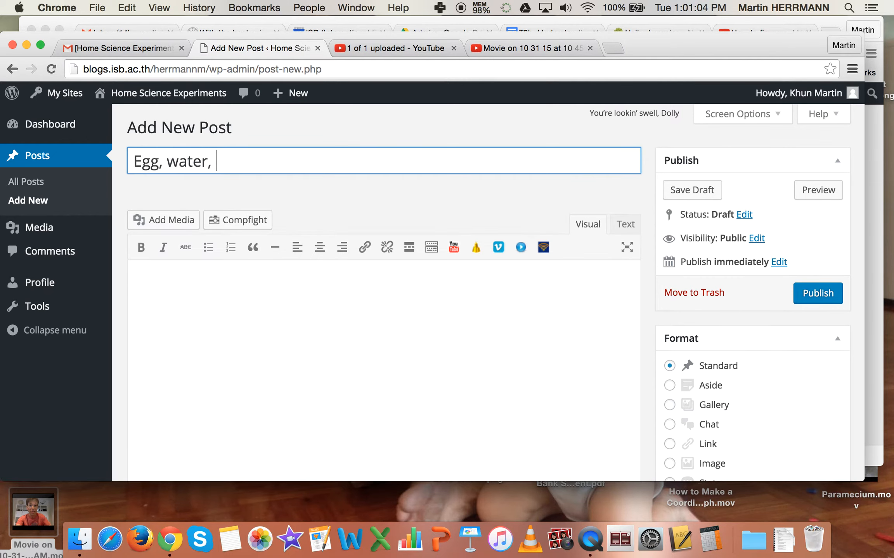
type("salt water - Home Density Experiment")
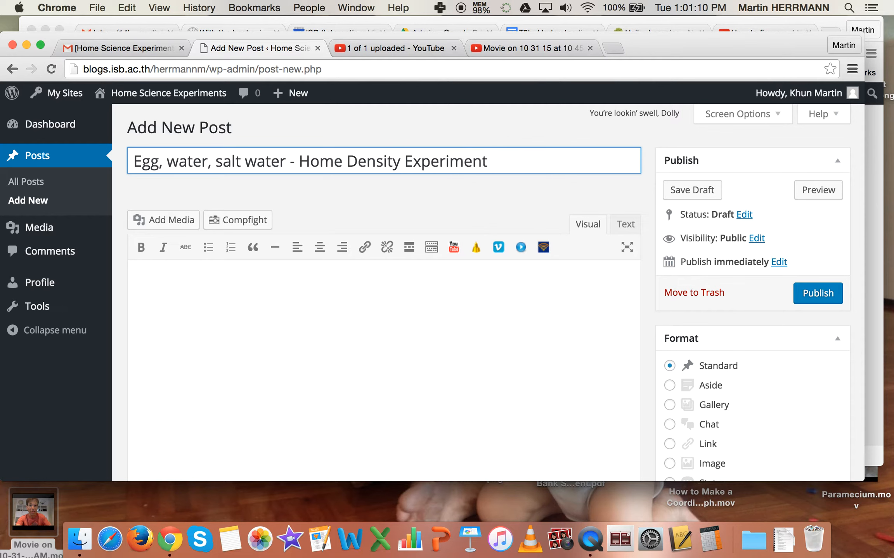
left_click(173, 290)
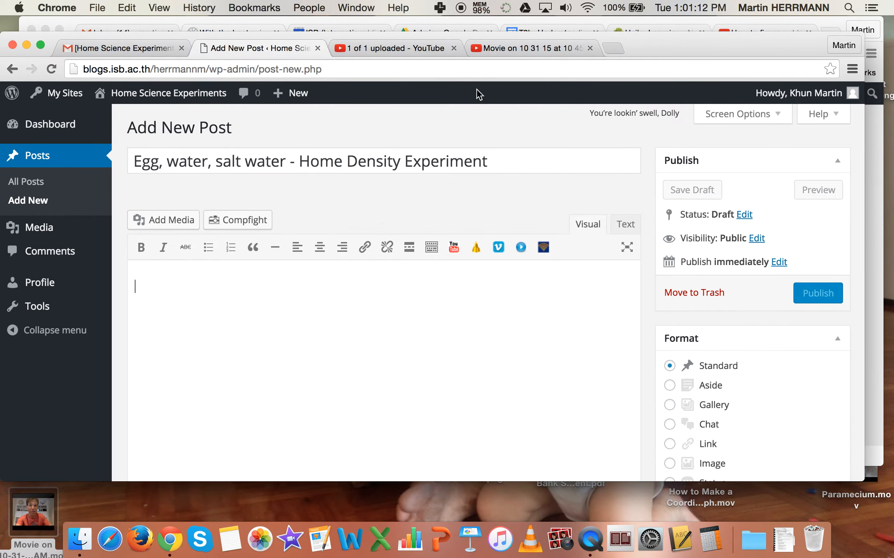
left_click(501, 48)
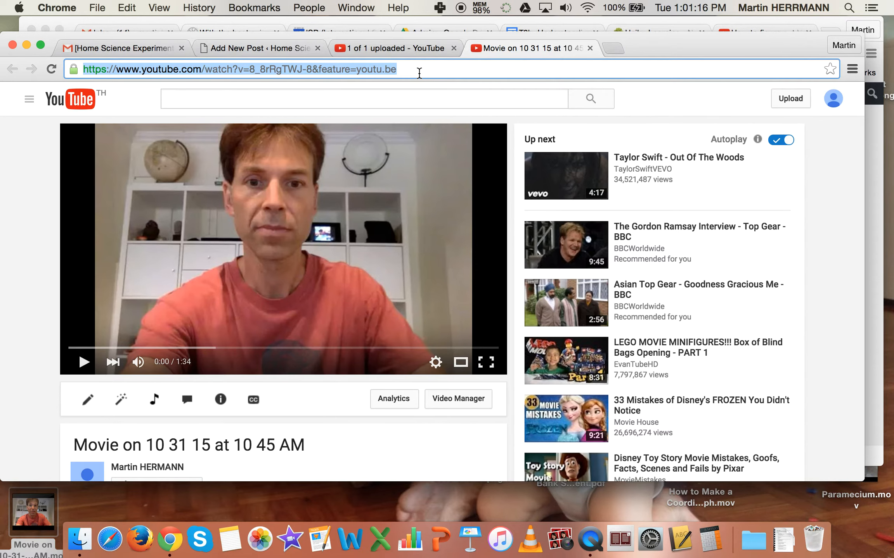
left_click(258, 49)
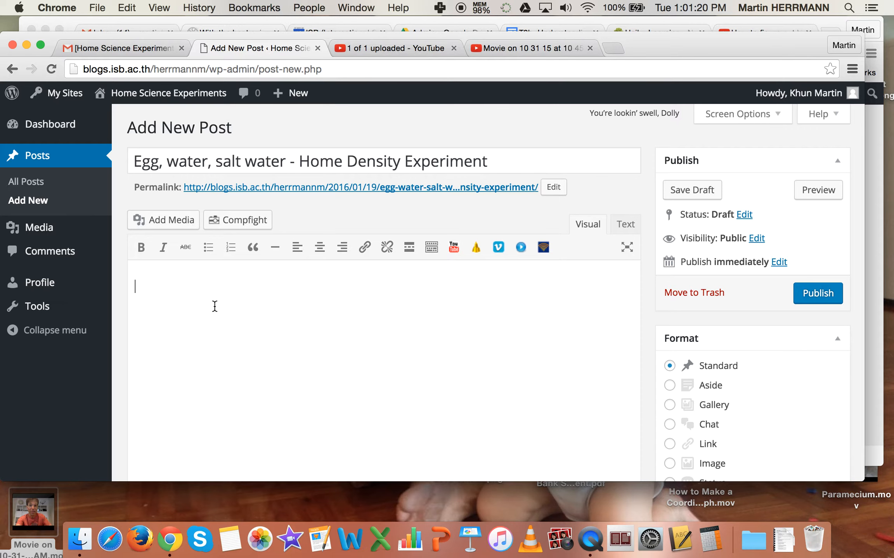
- Paste the YouTube video link into the post body to embed it
type("https://www.youtube.com/watch?v=8_8rRgTWJ-8&feature=youtu.be")
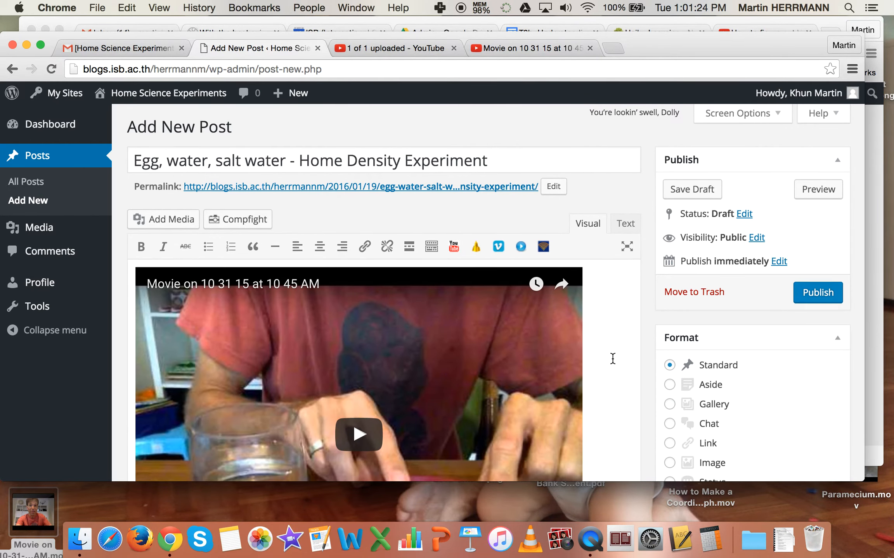
scroll(611, 361, "down", 3)
scroll(612, 359, "down", 1)
scroll(612, 359, "up", 1)
- Tick Walruses in the post's Categories box
scroll(612, 359, "down", 1)
scroll(612, 359, "down", 1)
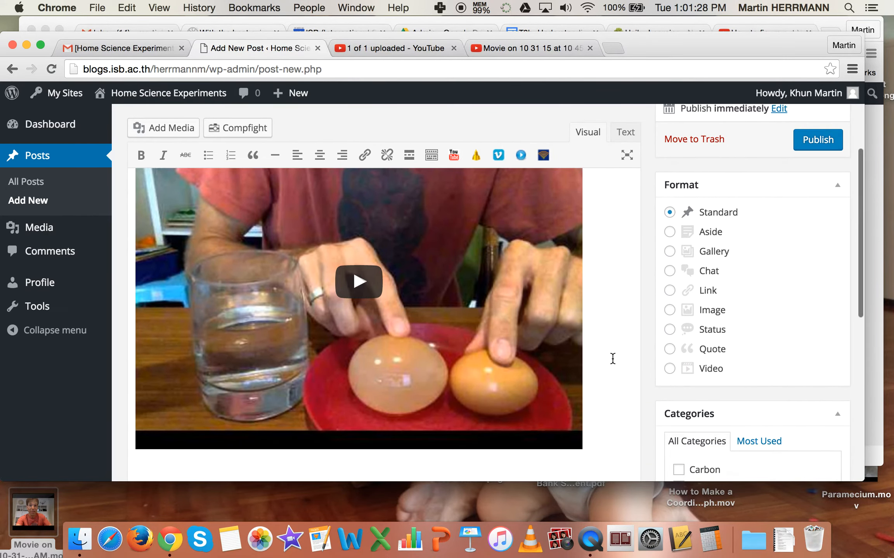
scroll(612, 359, "down", 6)
scroll(612, 358, "down", 1)
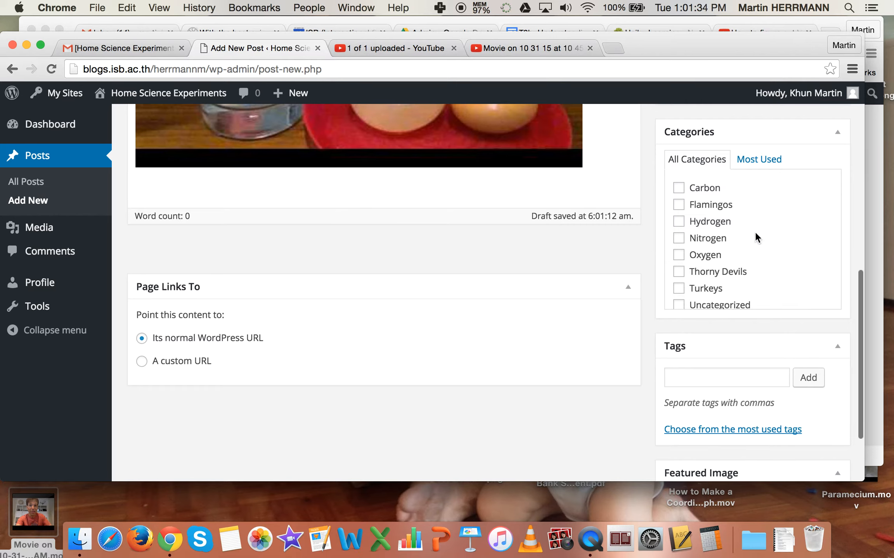
scroll(776, 240, "down", 1)
scroll(776, 241, "up", 1)
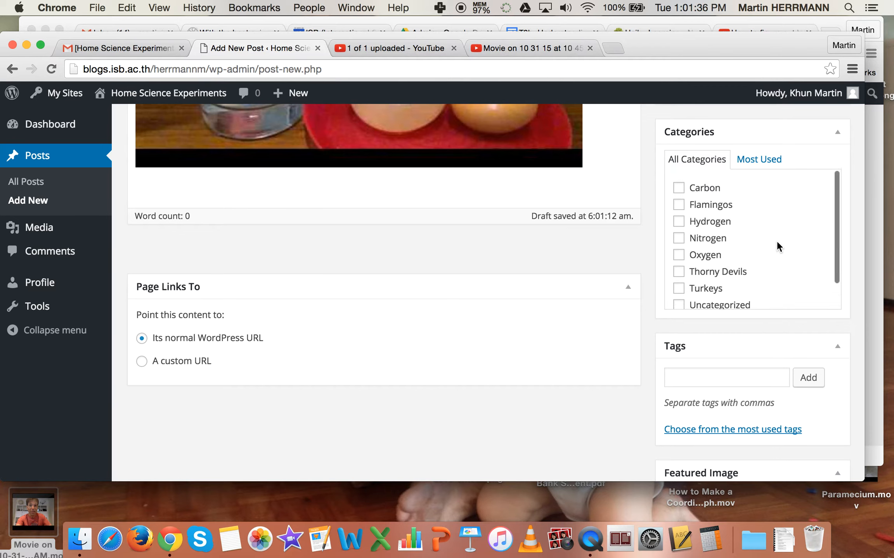
scroll(776, 241, "down", 1)
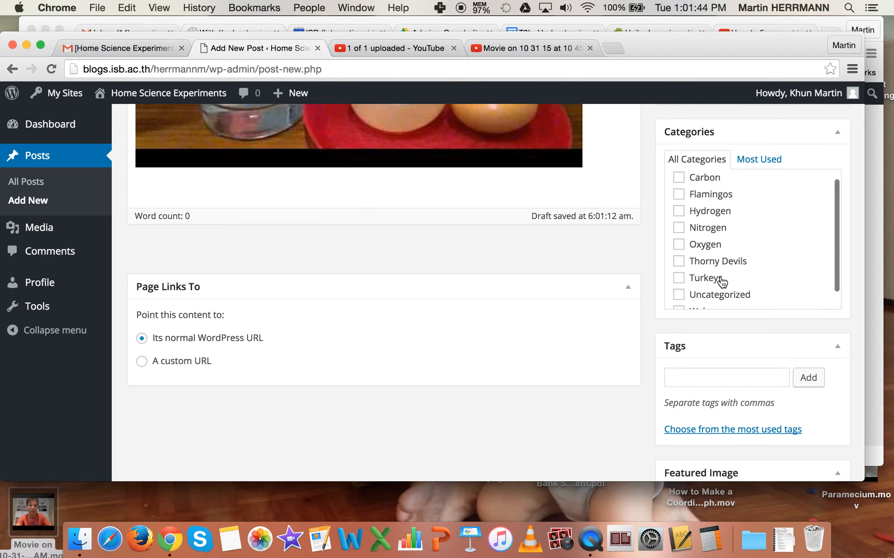
scroll(721, 282, "down", 1)
left_click(679, 298)
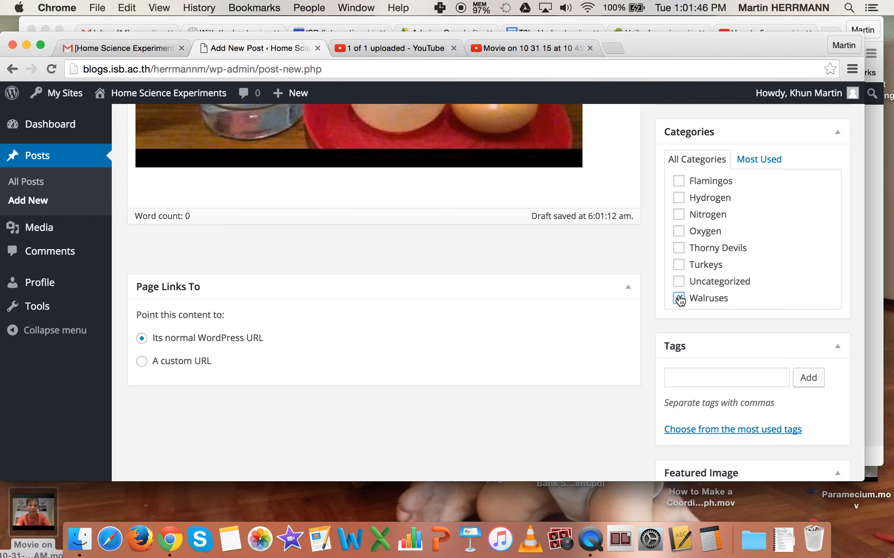
scroll(635, 237, "up", 10)
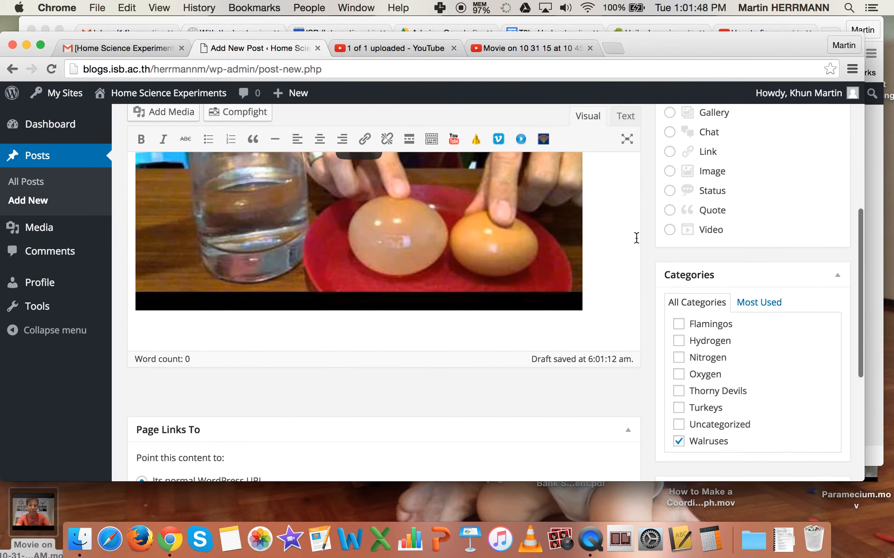
scroll(636, 237, "up", 1)
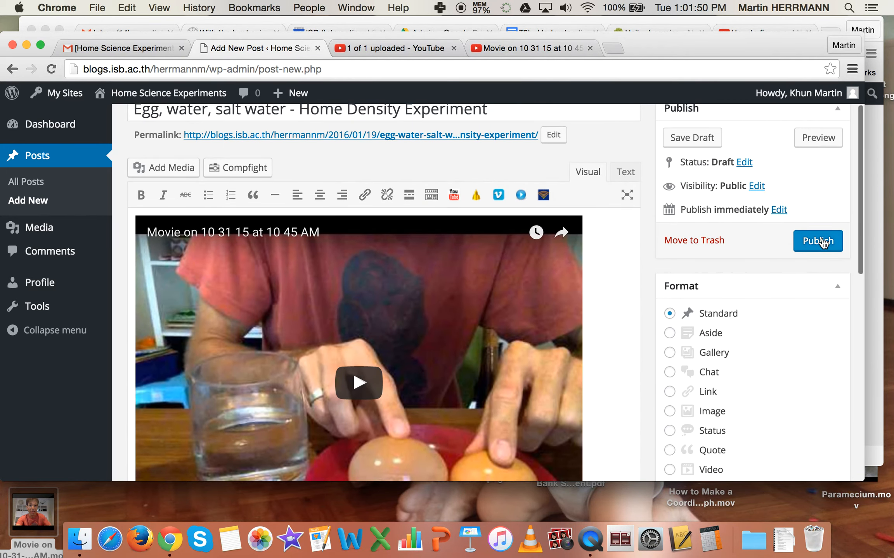
- Publish the post, close both YouTube tabs, and reveal the admin bar's Visit Site option
left_click(822, 240)
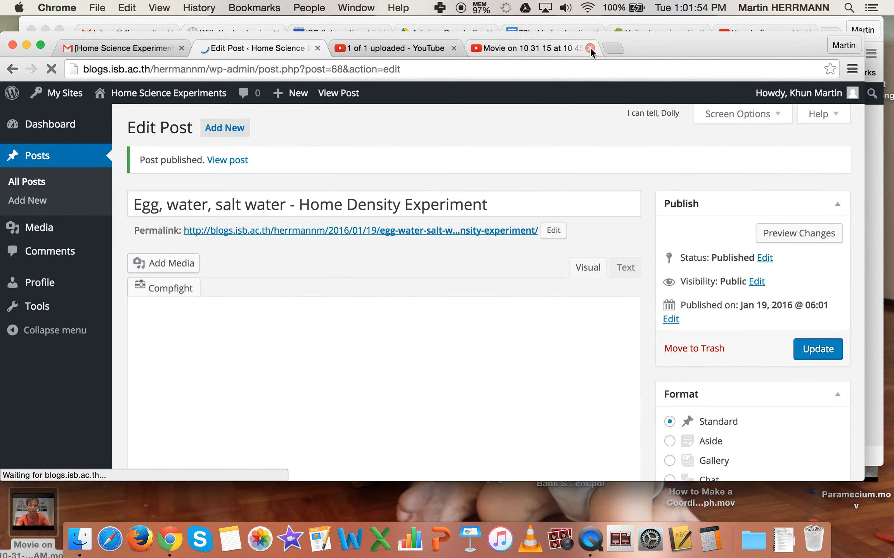
left_click(590, 48)
left_click(453, 47)
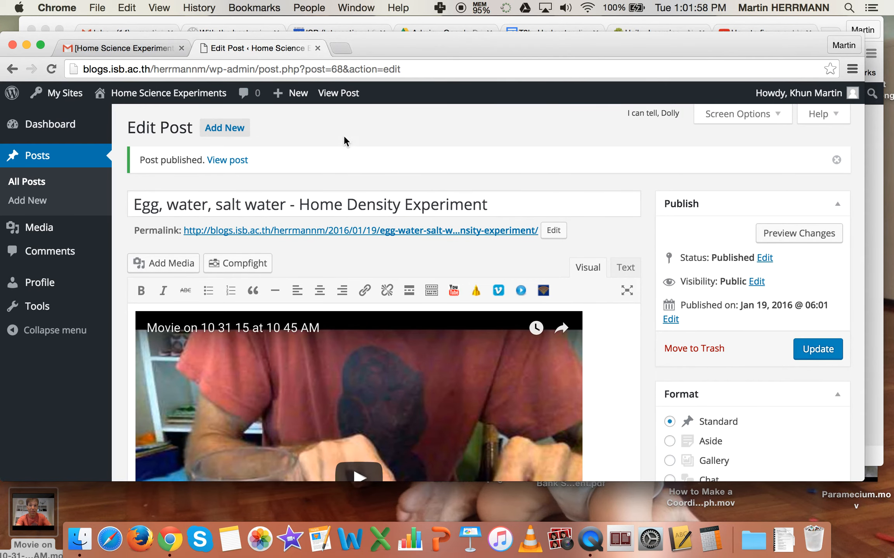
scroll(356, 275, "down", 3)
scroll(356, 276, "up", 3)
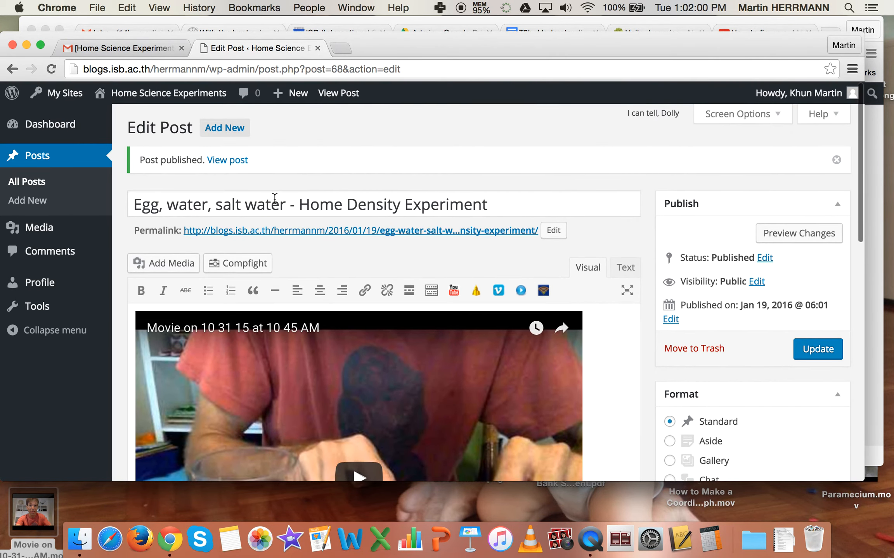
mouse_move(175, 101)
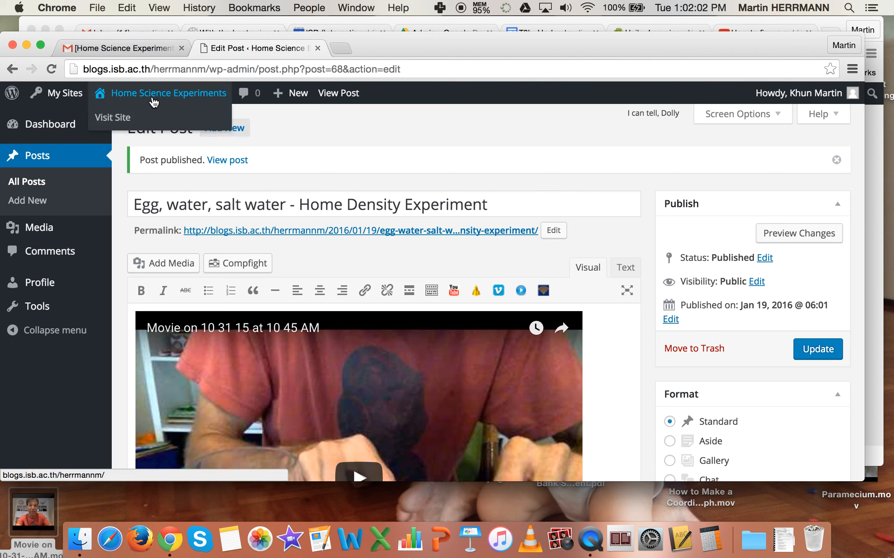
- Visit the live blog and browse its homepage and the Carbon category
left_click(120, 121)
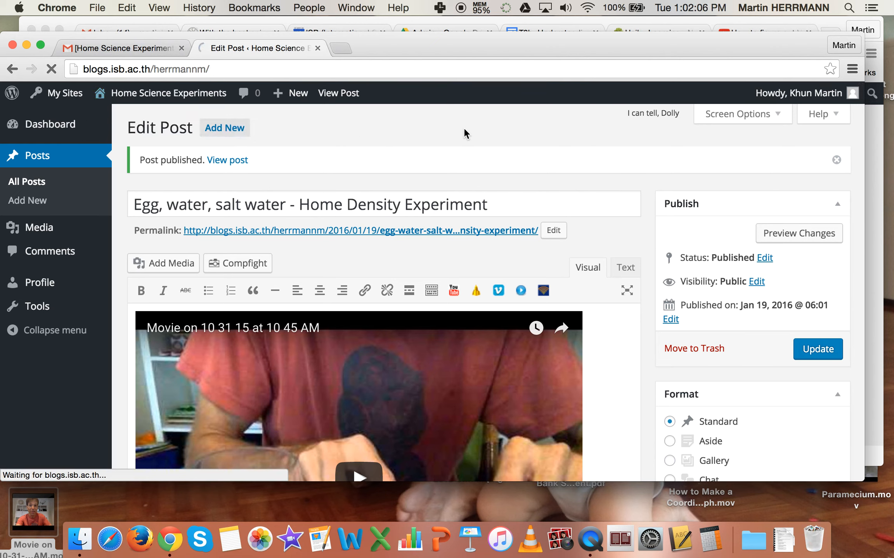
scroll(100, 365, "down", 5)
scroll(100, 364, "down", 5)
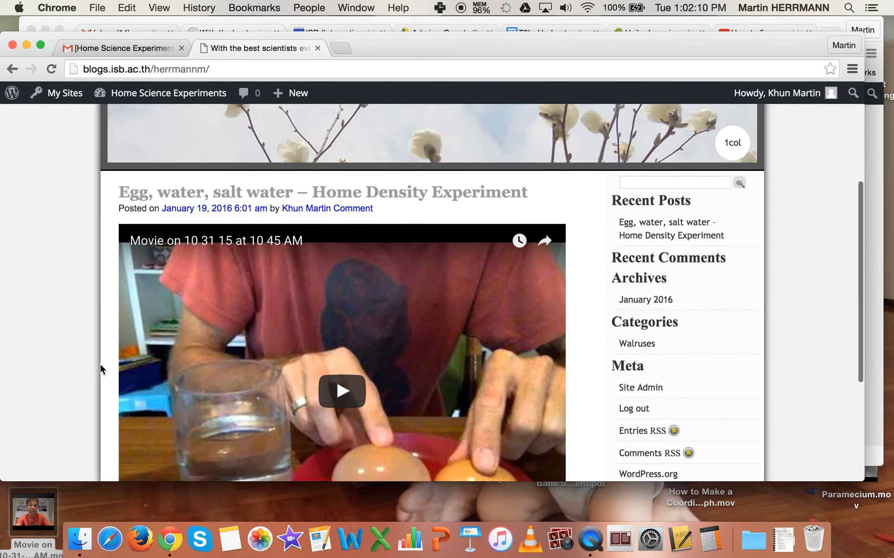
scroll(99, 365, "up", 1)
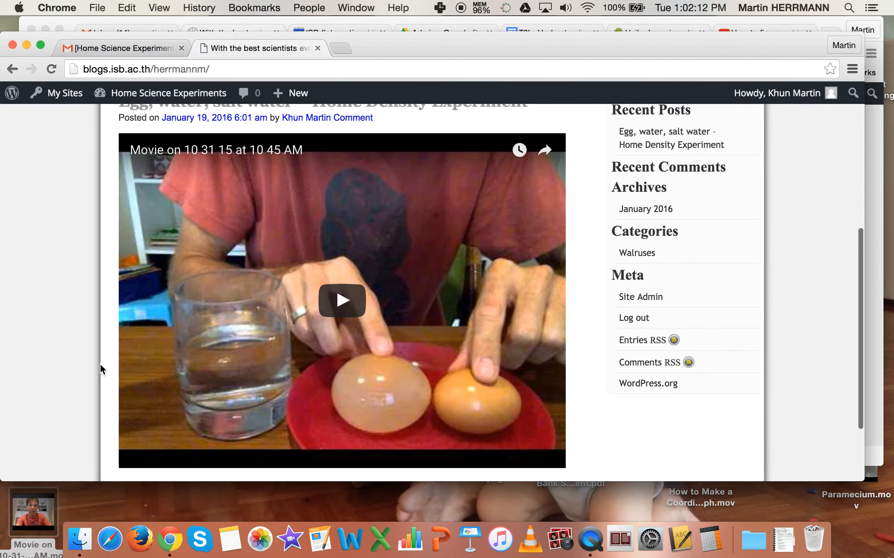
scroll(100, 365, "up", 5)
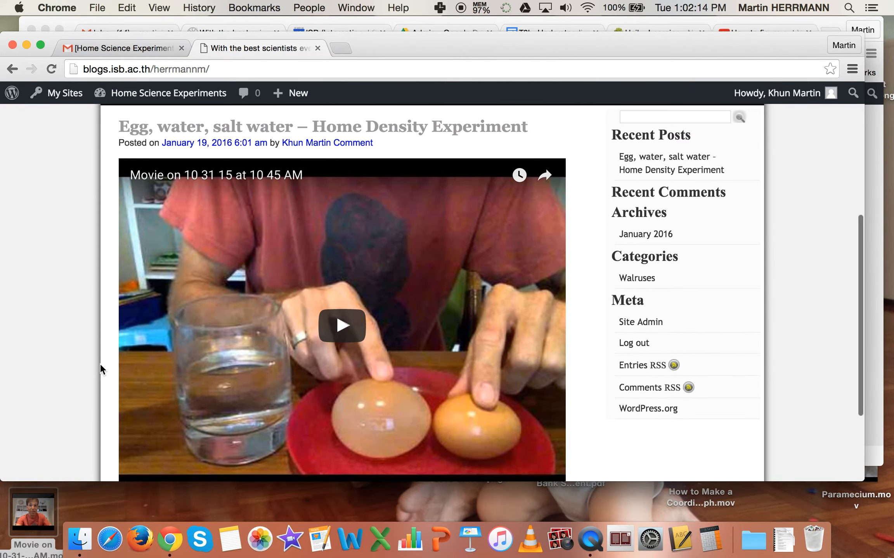
scroll(100, 364, "up", 4)
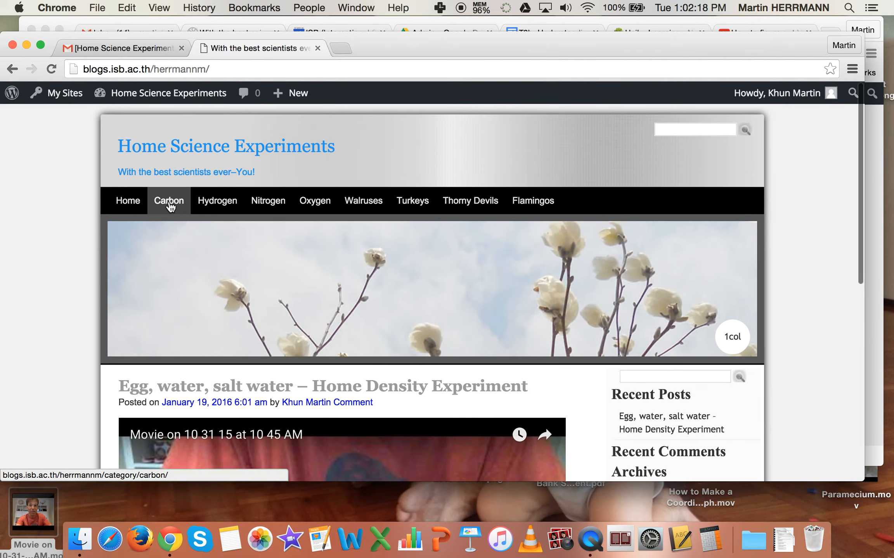
left_click(170, 204)
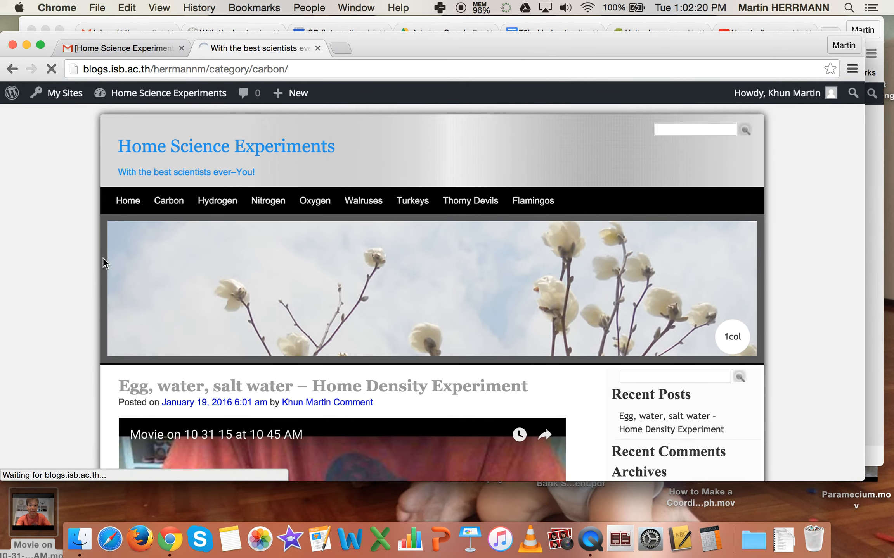
scroll(73, 299, "down", 3)
scroll(74, 300, "down", 3)
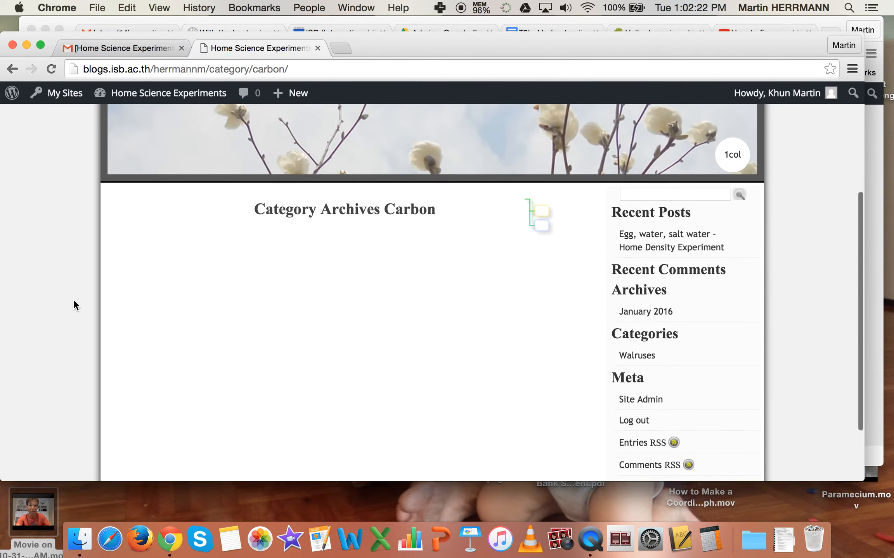
scroll(108, 239, "up", 5)
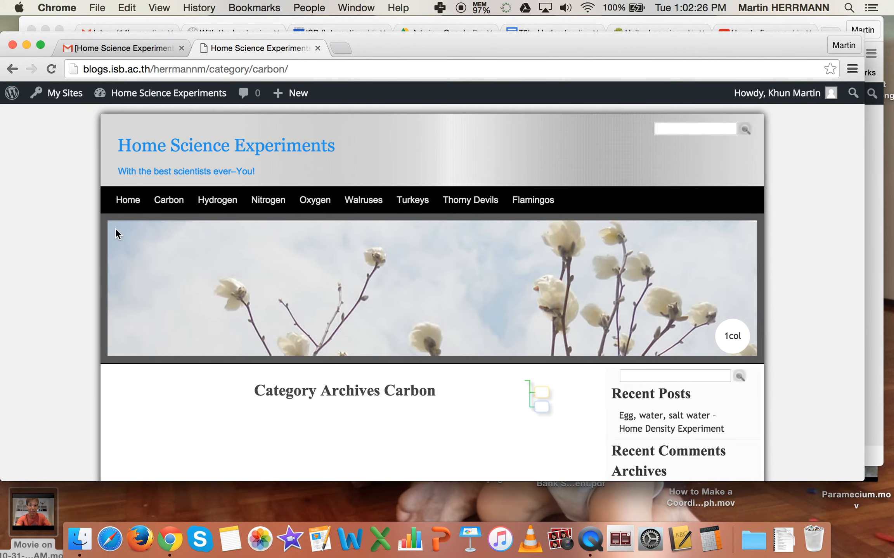
- Open the Walruses archive and go to the density post's comment form
left_click(363, 201)
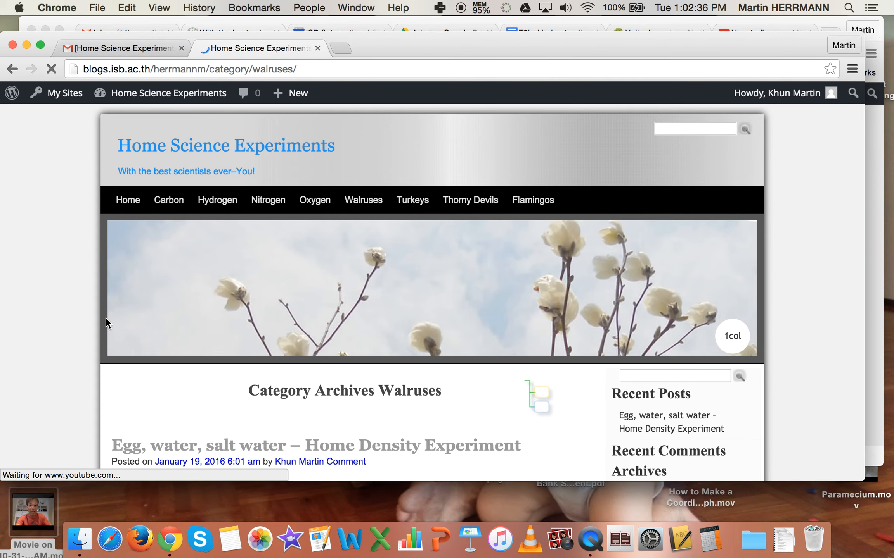
scroll(105, 317, "down", 7)
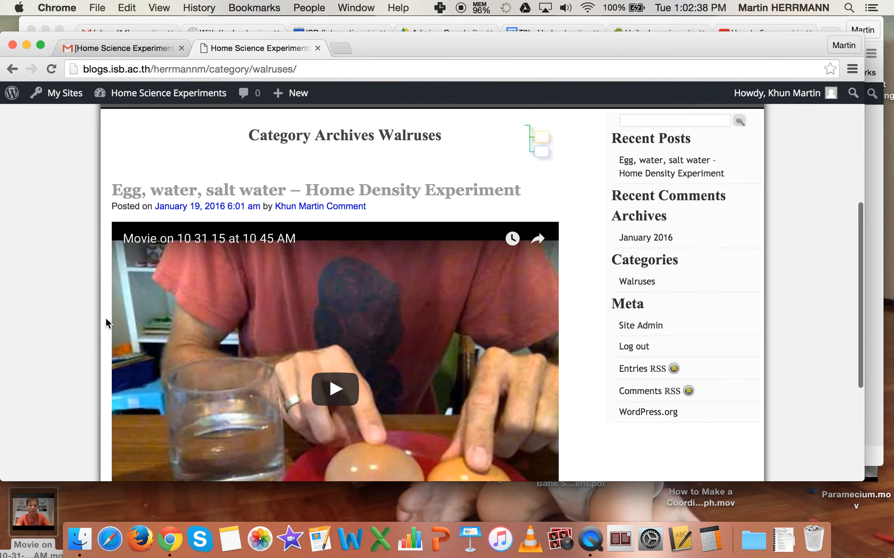
scroll(106, 318, "down", 3)
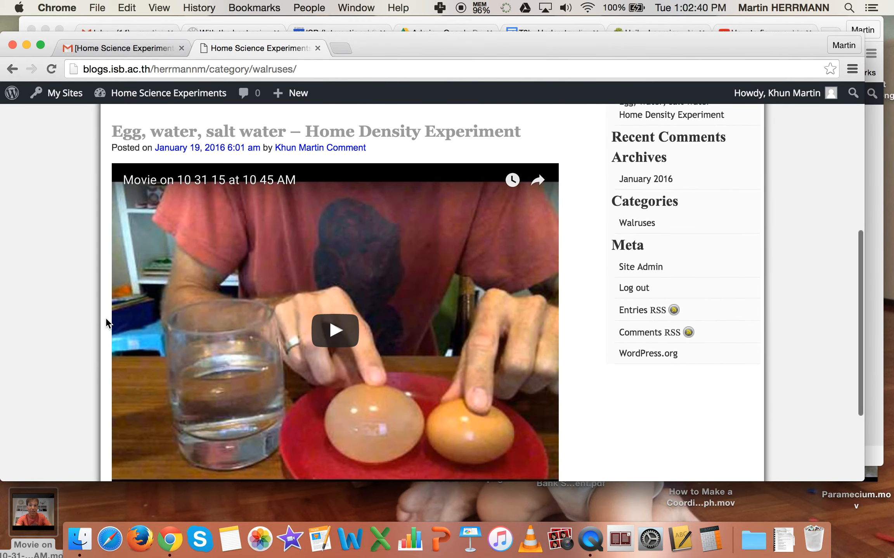
scroll(105, 318, "down", 1)
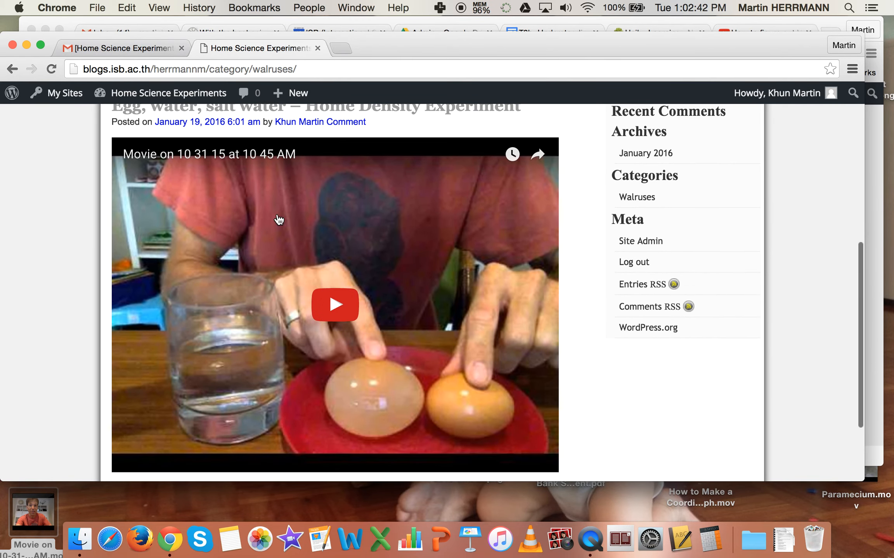
left_click(344, 123)
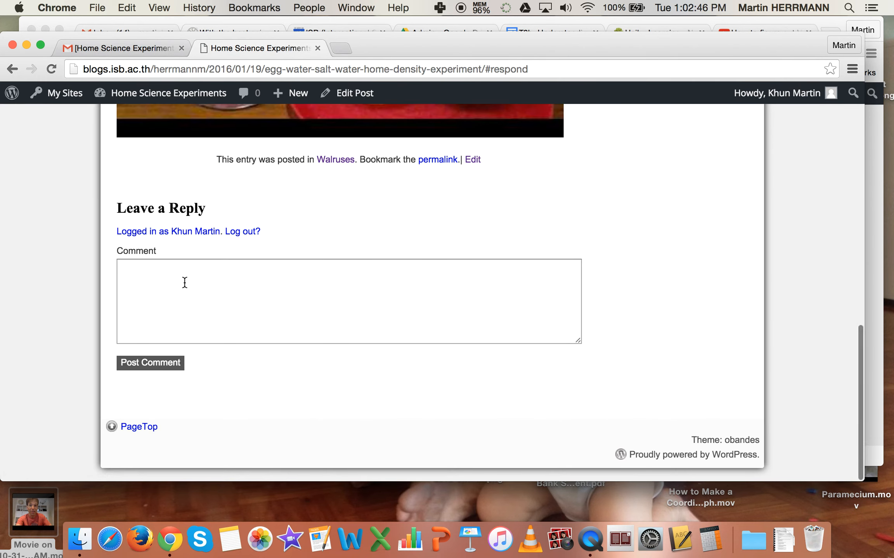
- Post a comment thanking the presenter for the nice video and calling them our favorite
left_click(185, 282)
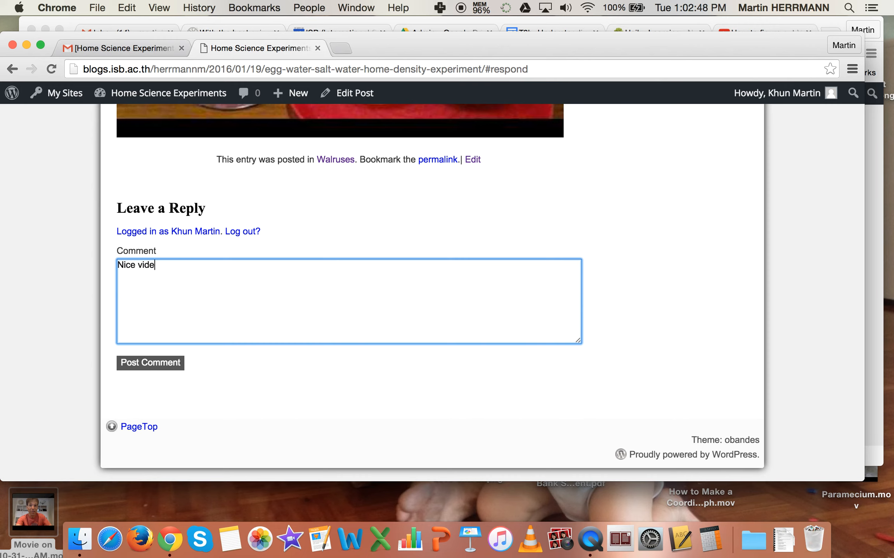
type("Nice video Mr. Herrmann. No wonder")
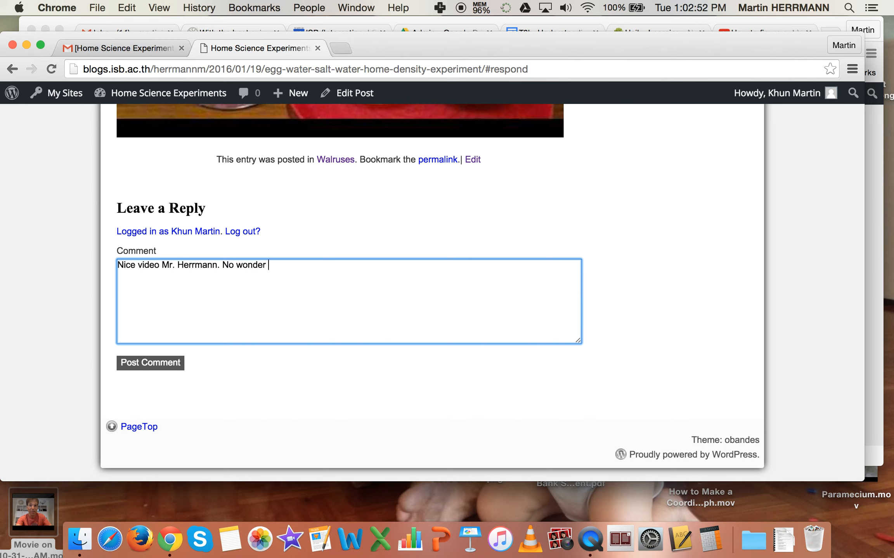
type(" you are our favorite teacher!")
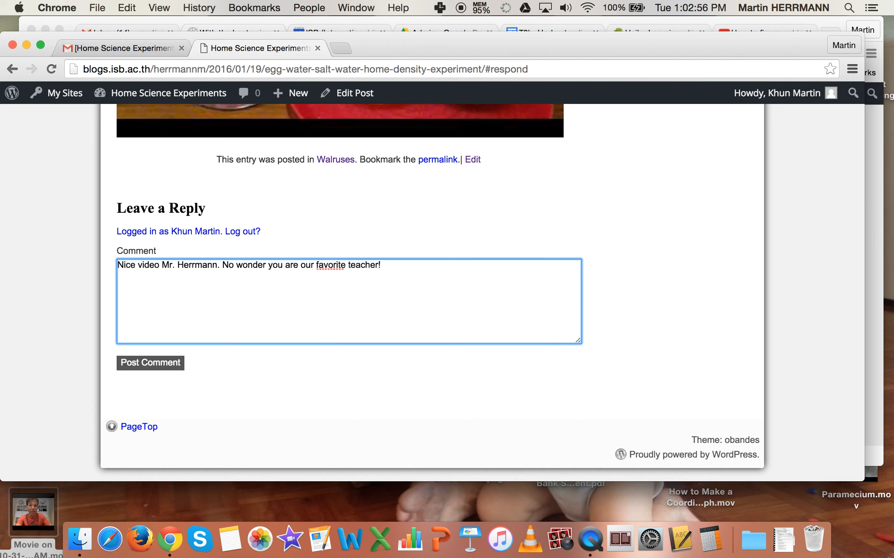
left_click(142, 373)
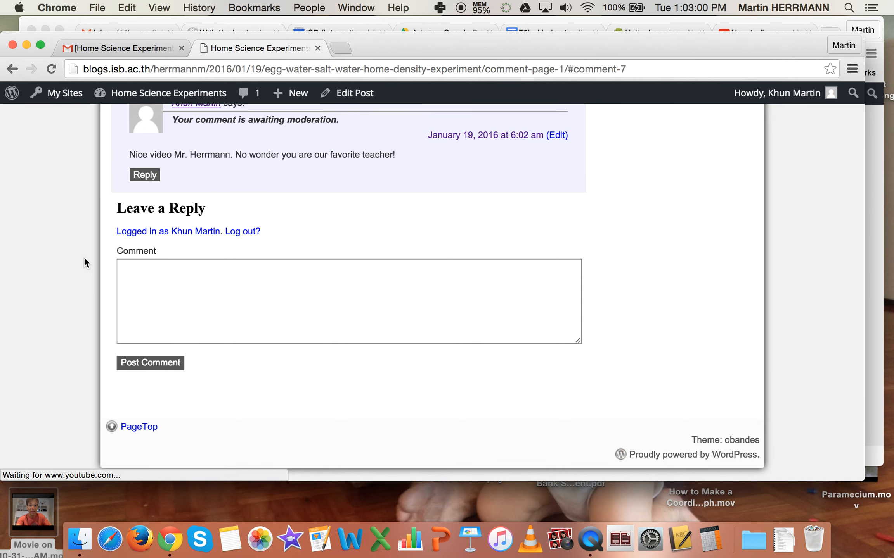
scroll(354, 193, "up", 7)
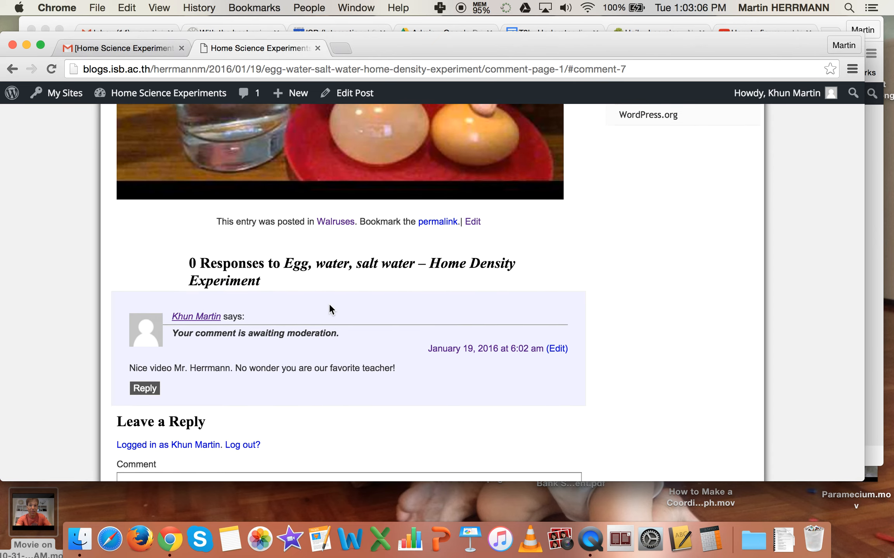
scroll(329, 306, "up", 7)
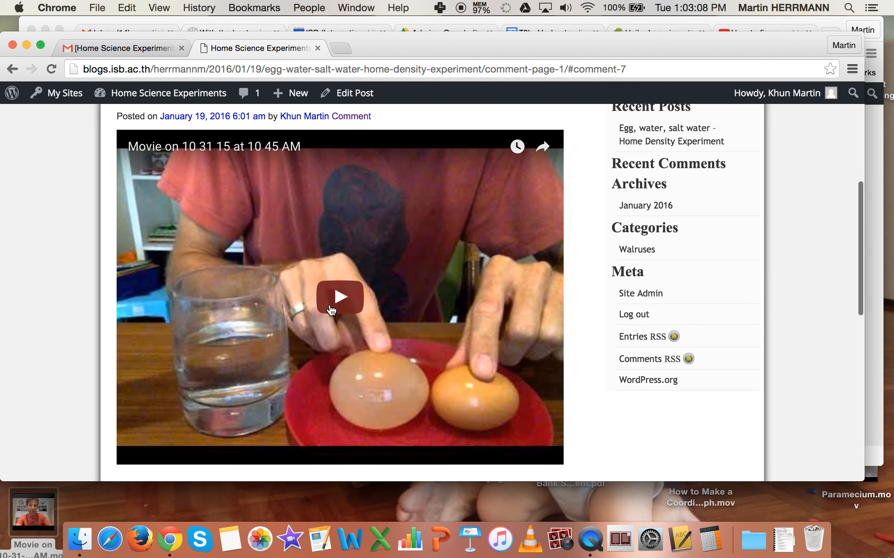
scroll(327, 302, "up", 7)
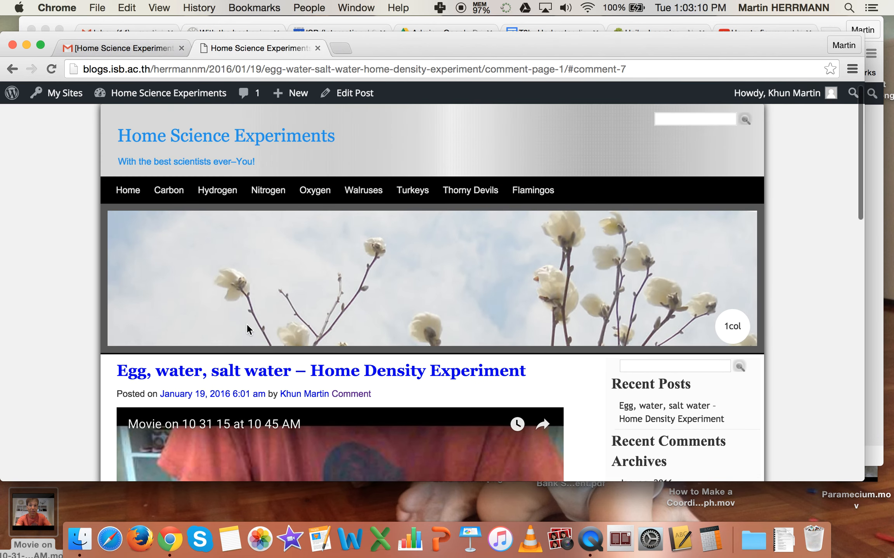